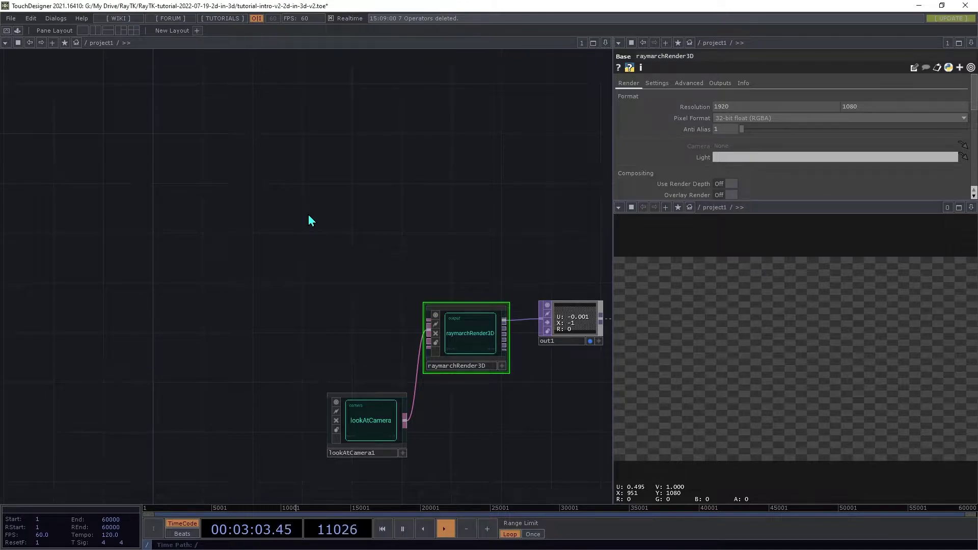
Add a starSdf2d node wired straight into raymarchRender3D and inspect its coordType vec2 error.
key(alt+r)
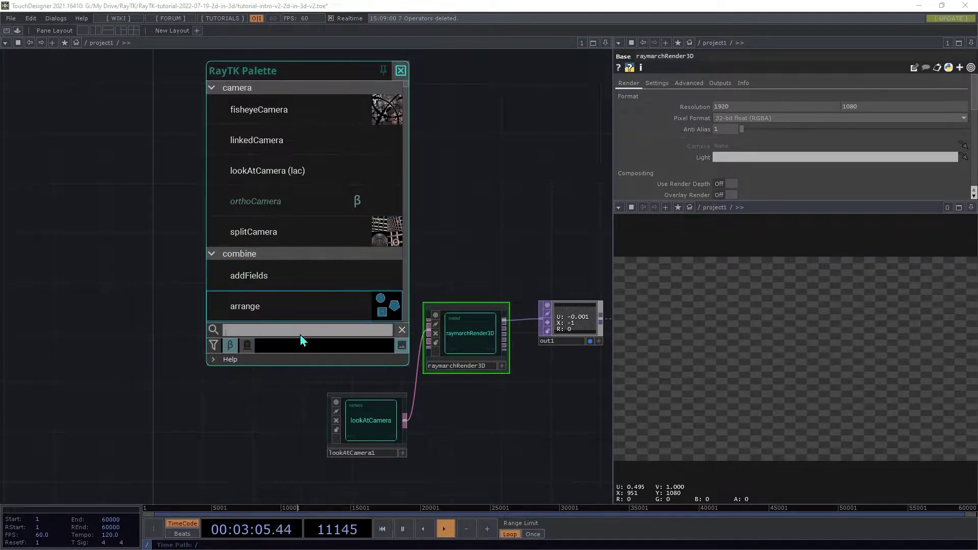
text(star)
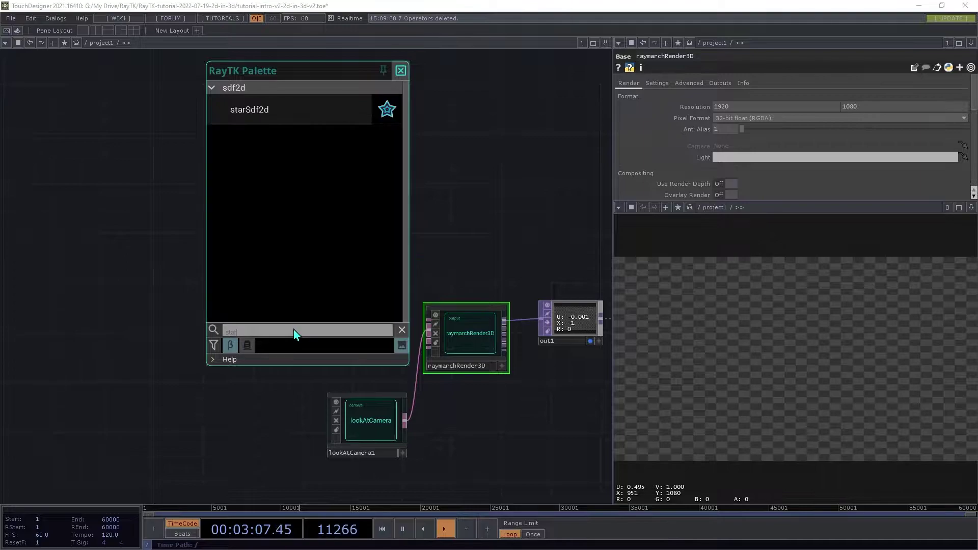
click(256, 109)
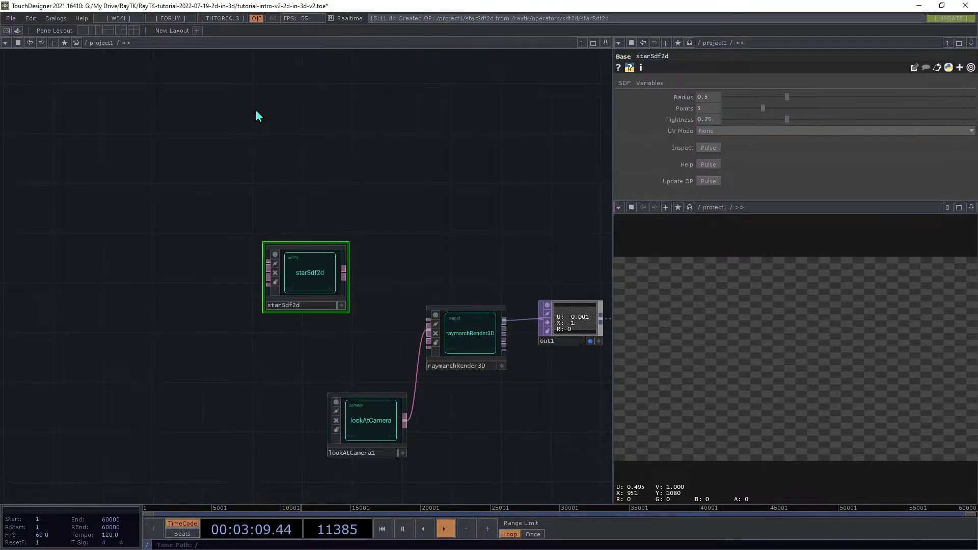
drag(312, 279, 429, 322)
middle_click(473, 329)
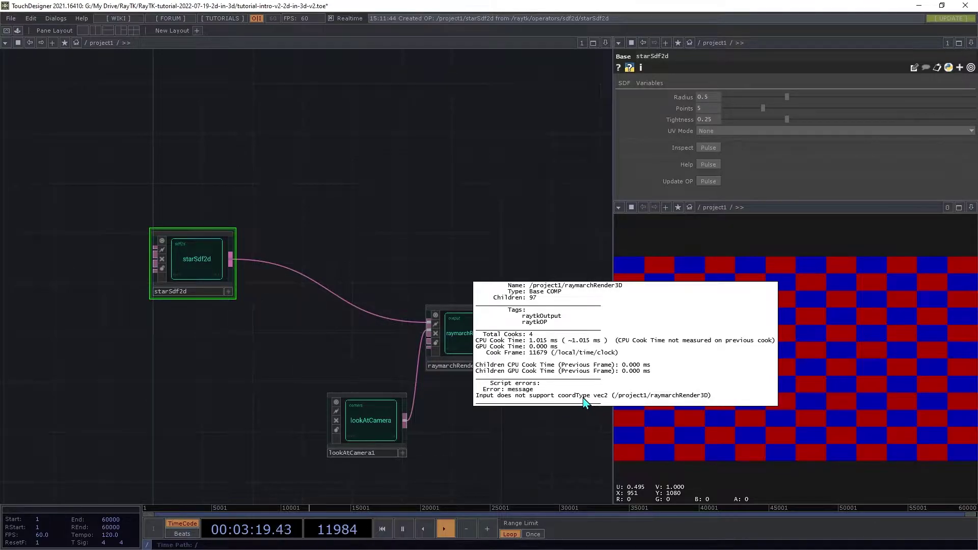
Add an extrude node after starSdf2d and wire extrude1's output into raymarchRender3D.
key(alt+r)
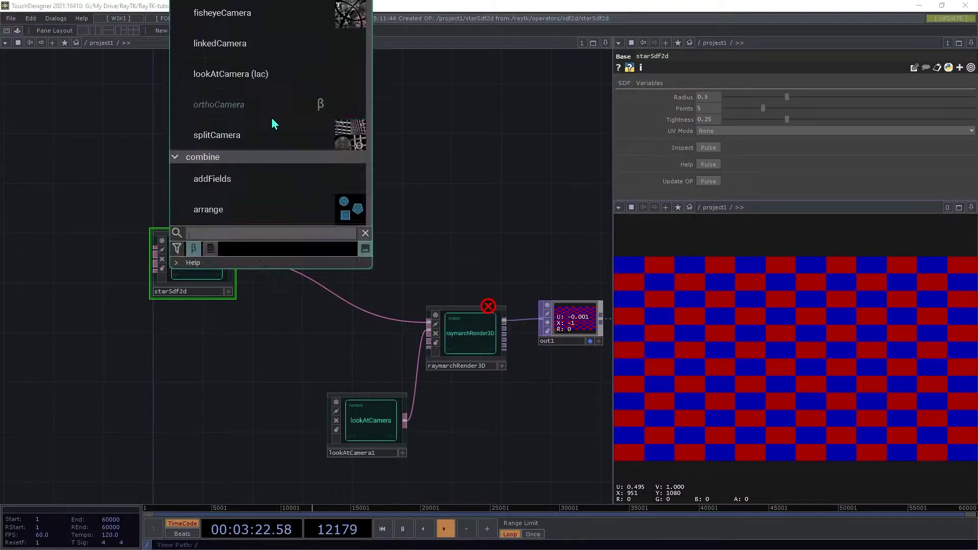
text(extr)
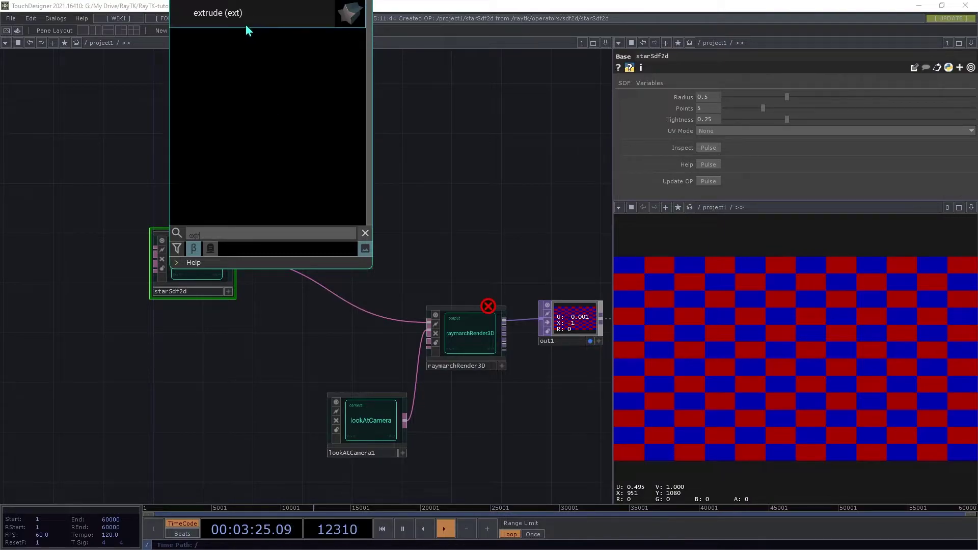
click(248, 20)
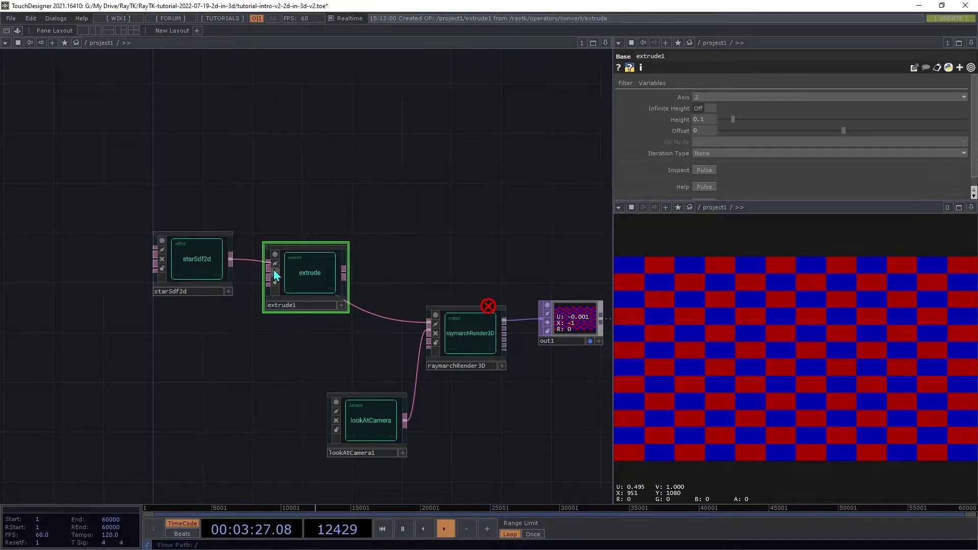
drag(173, 262, 147, 275)
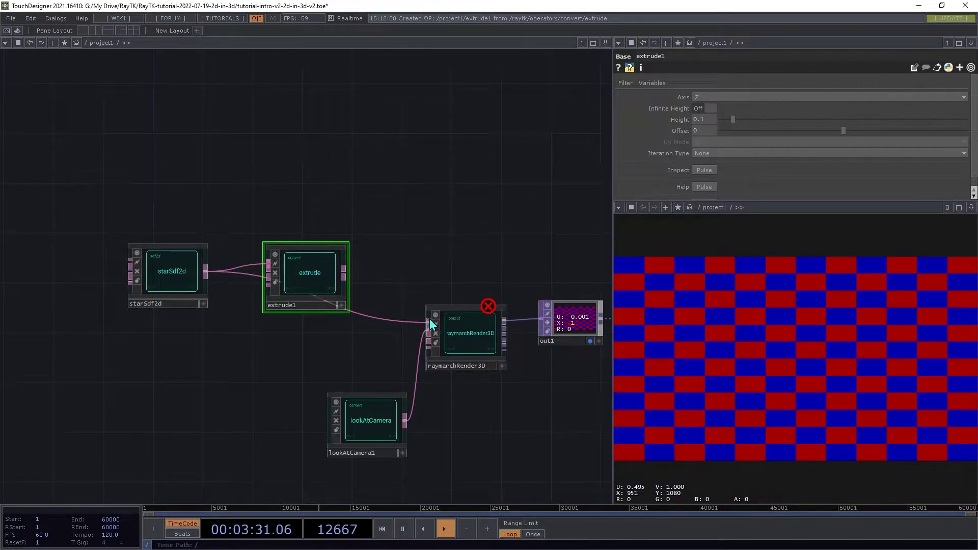
key(ctrl+z)
drag(430, 321, 363, 286)
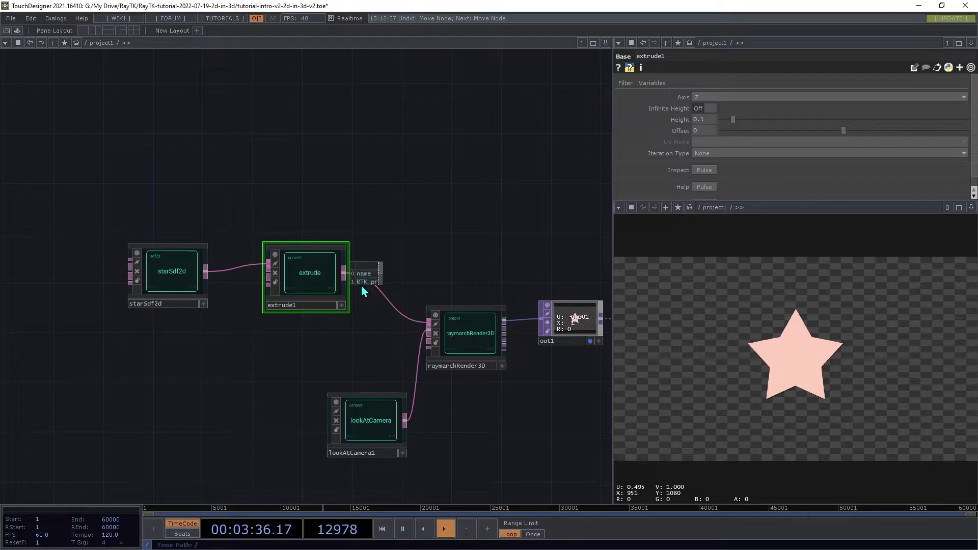
Set lookAtCamera1's Position to 1, 3, 5.
click(357, 437)
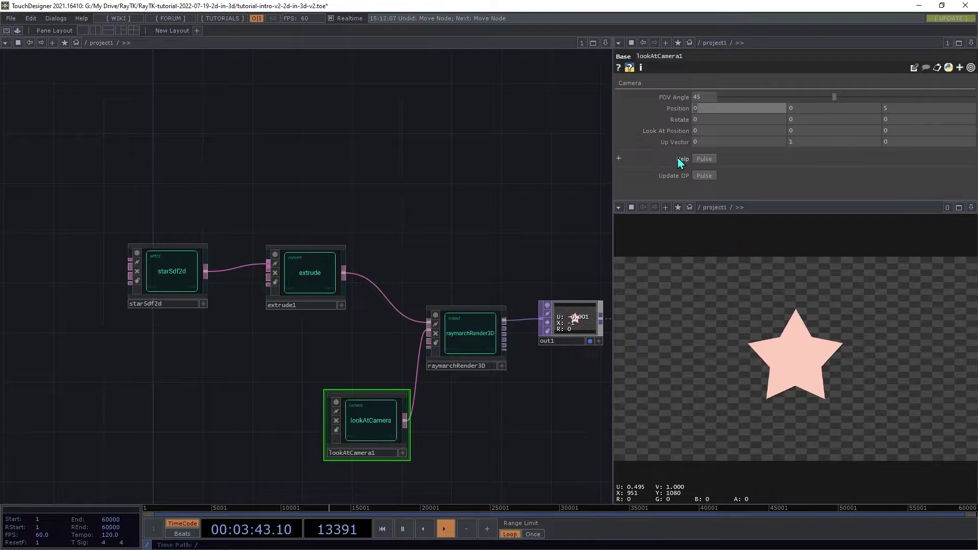
text(1)
key(Tab)
text(3)
key(Tab)
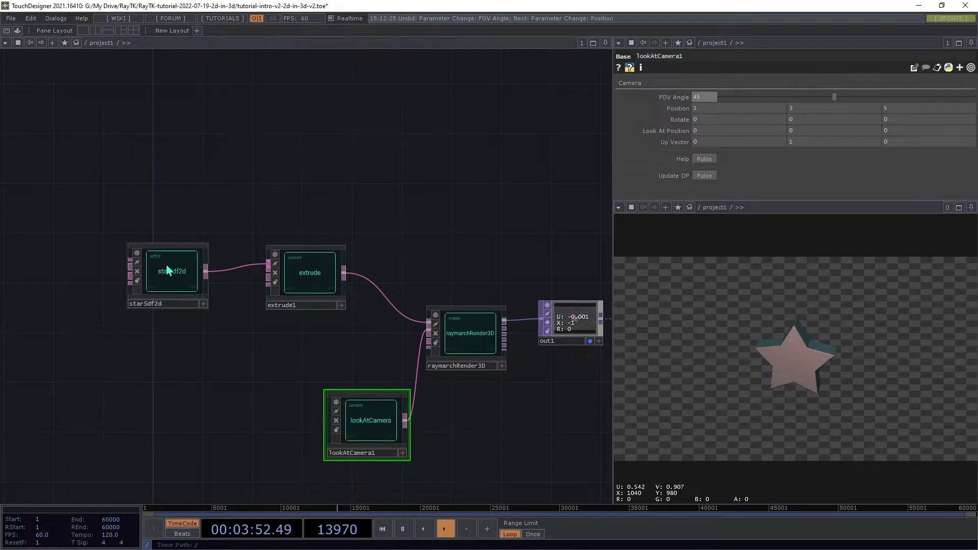
Set starSdf2d's Radius to 1.
click(167, 271)
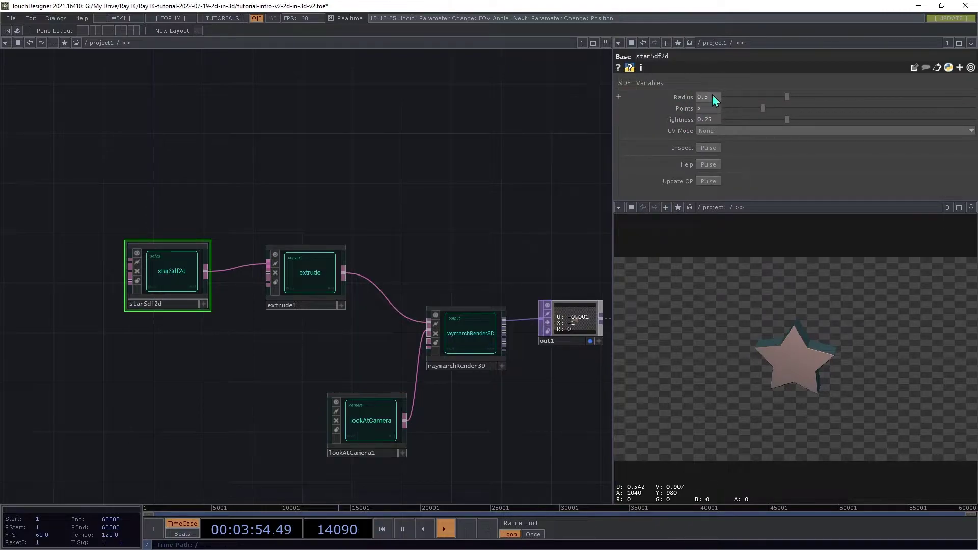
text(1)
key(Tab)
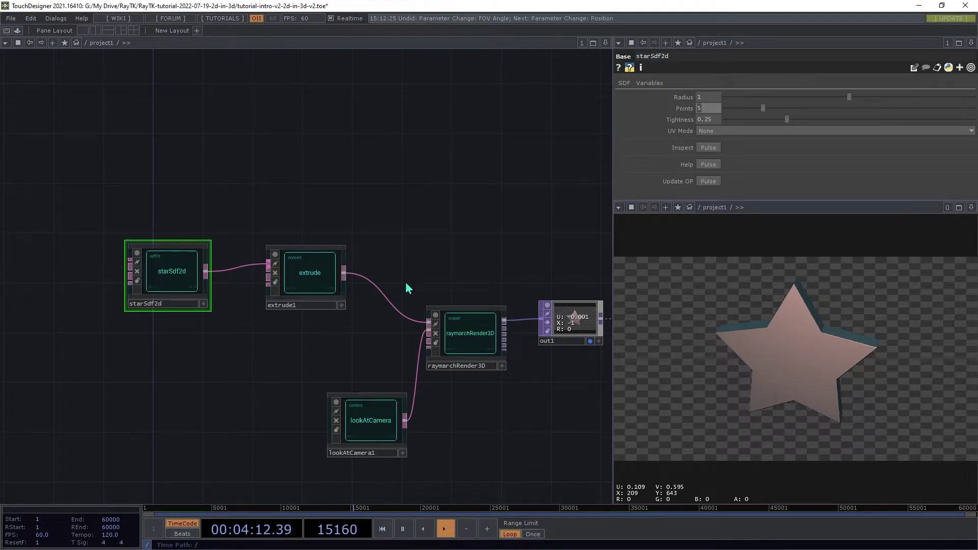
Raise extrude1's Height to 0.524, trying an Offset change and undoing it.
click(328, 275)
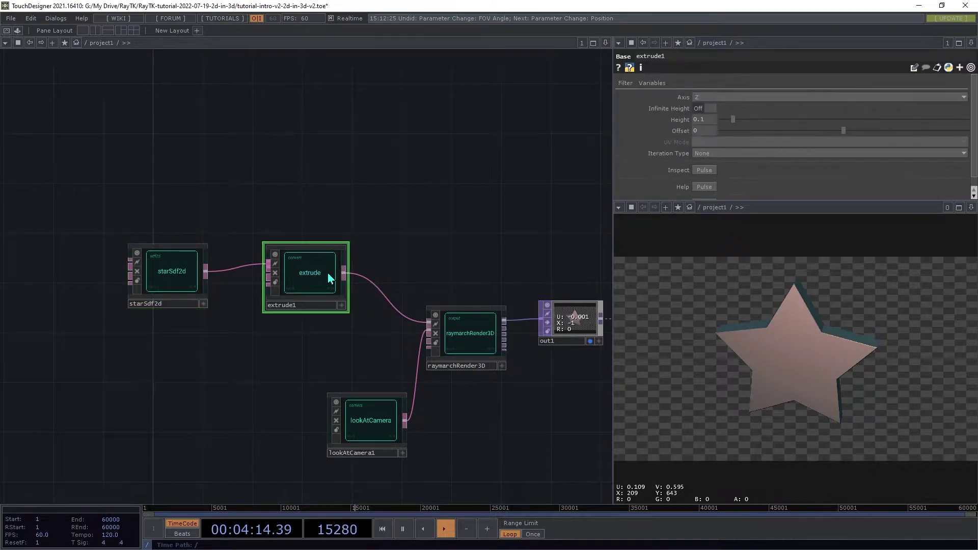
drag(735, 119, 786, 205)
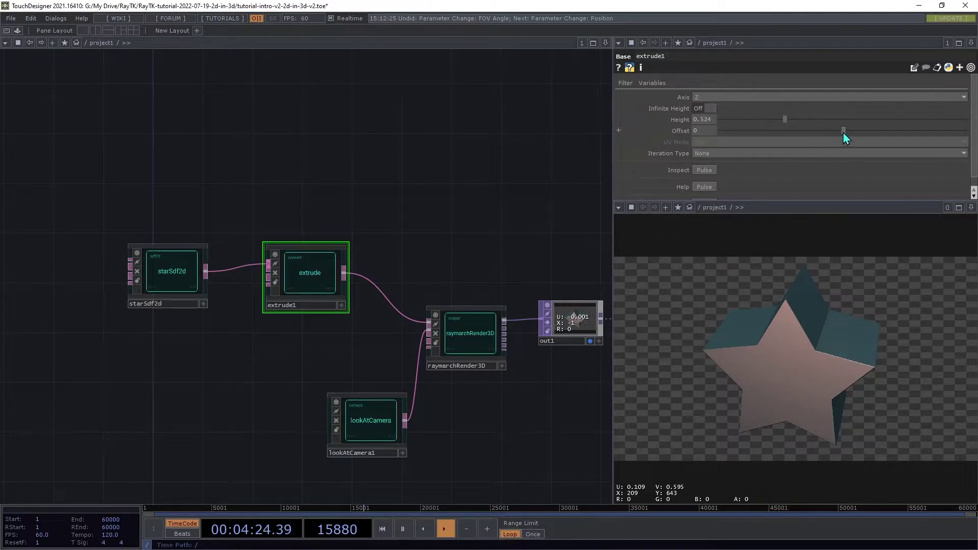
drag(842, 132, 973, 194)
key(ctrl+z)
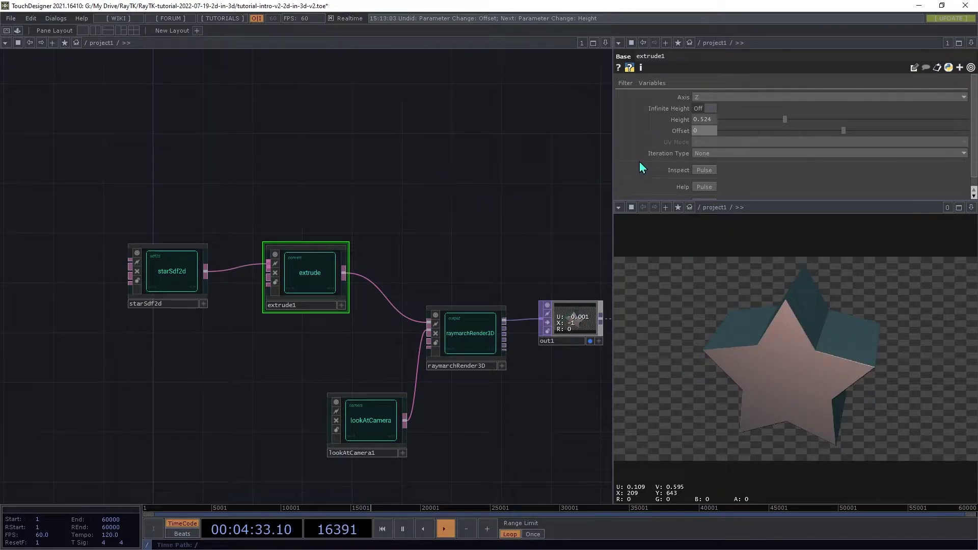
Set extrude1's Axis to Y and toggle Infinite Height on then back off.
click(708, 101)
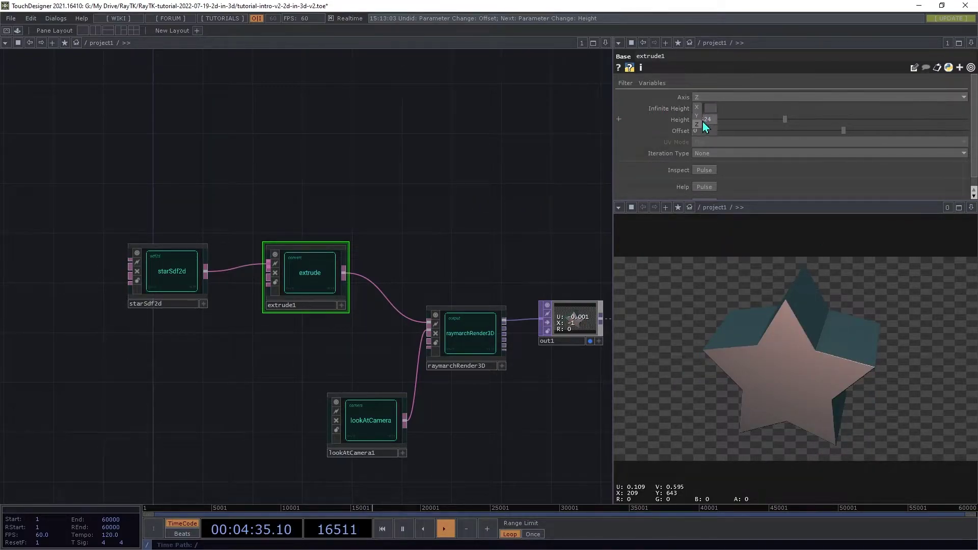
click(700, 118)
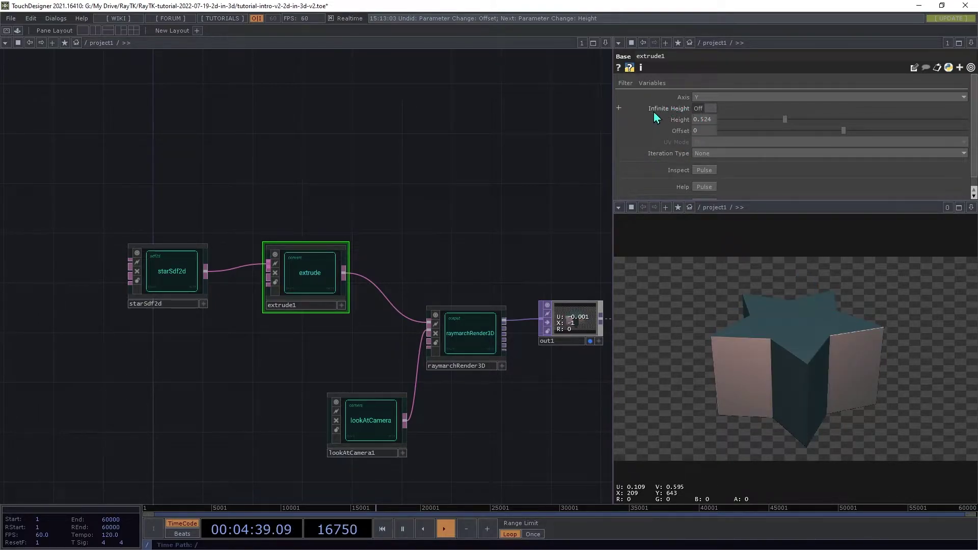
click(711, 108)
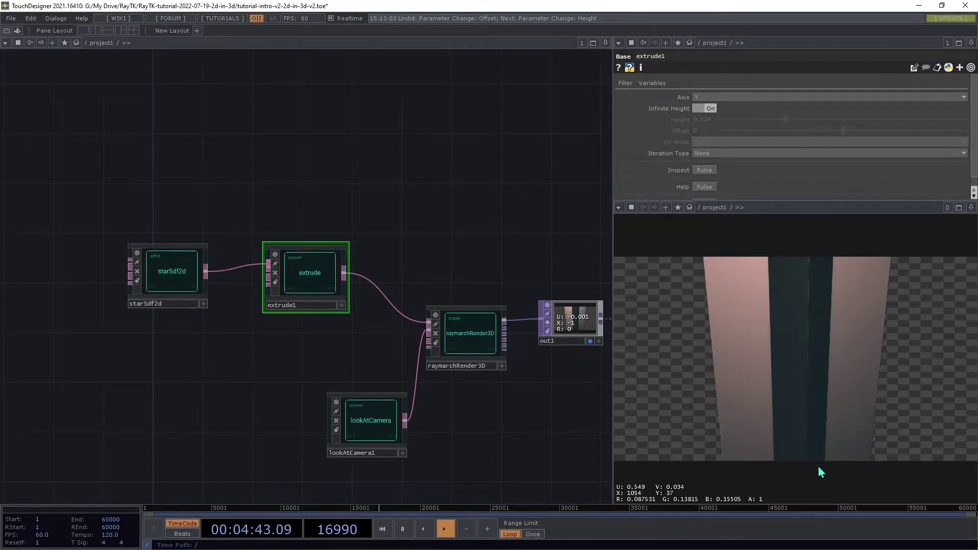
click(703, 109)
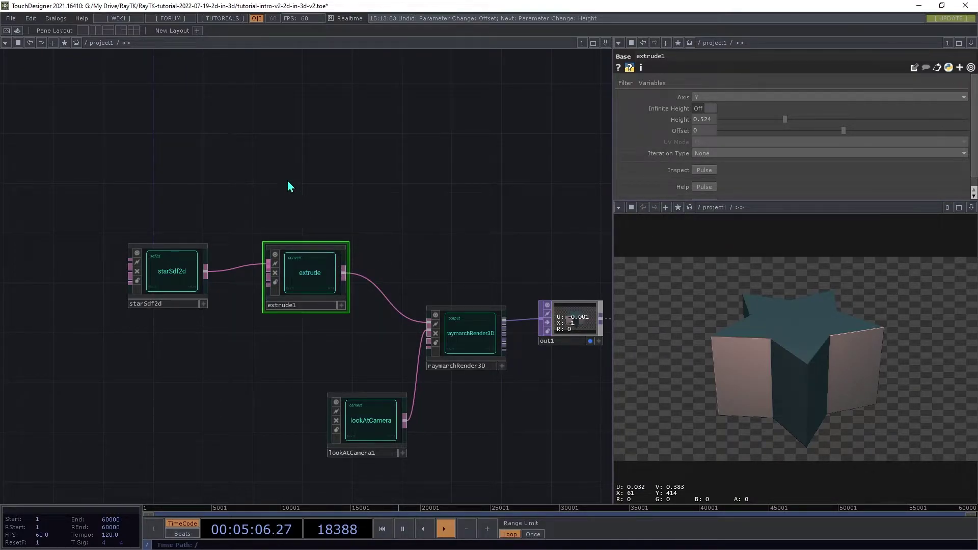
Add a revolve node fed by starSdf2d and wire revolve1 into raymarchRender3D.
key(alt+r)
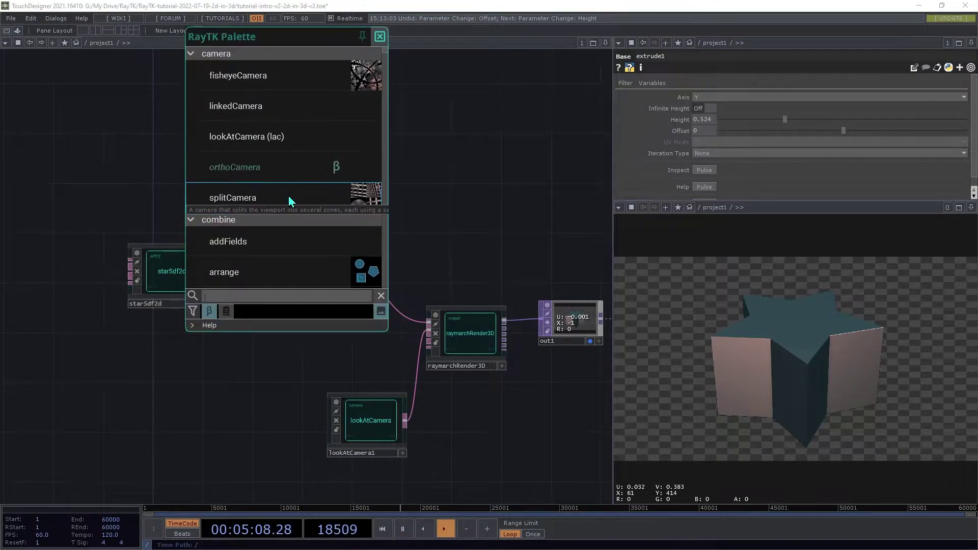
text(rev)
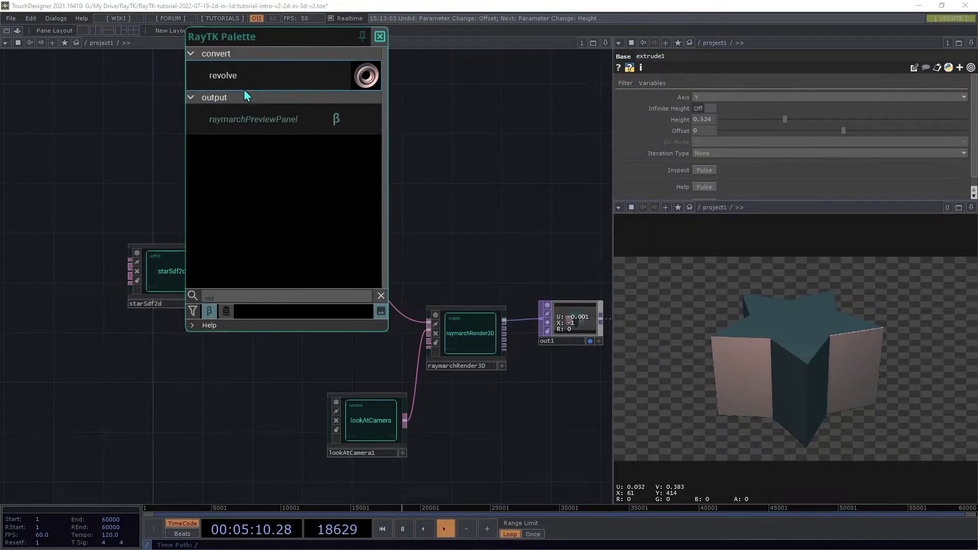
click(237, 74)
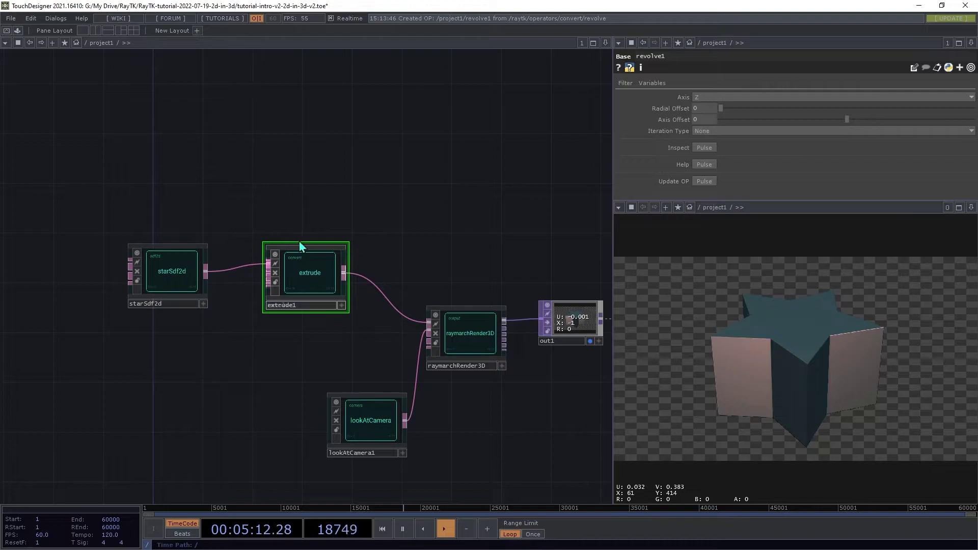
drag(311, 221, 311, 183)
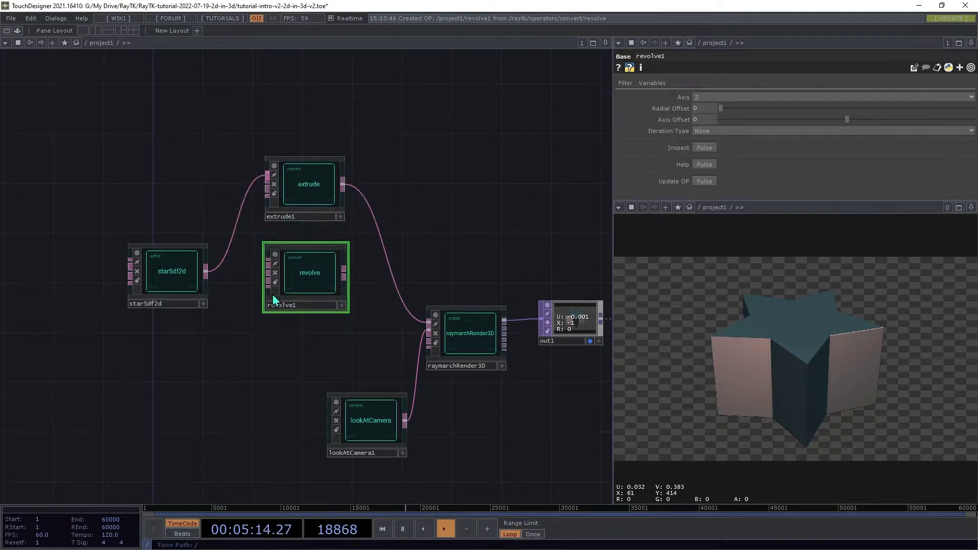
drag(266, 261, 206, 271)
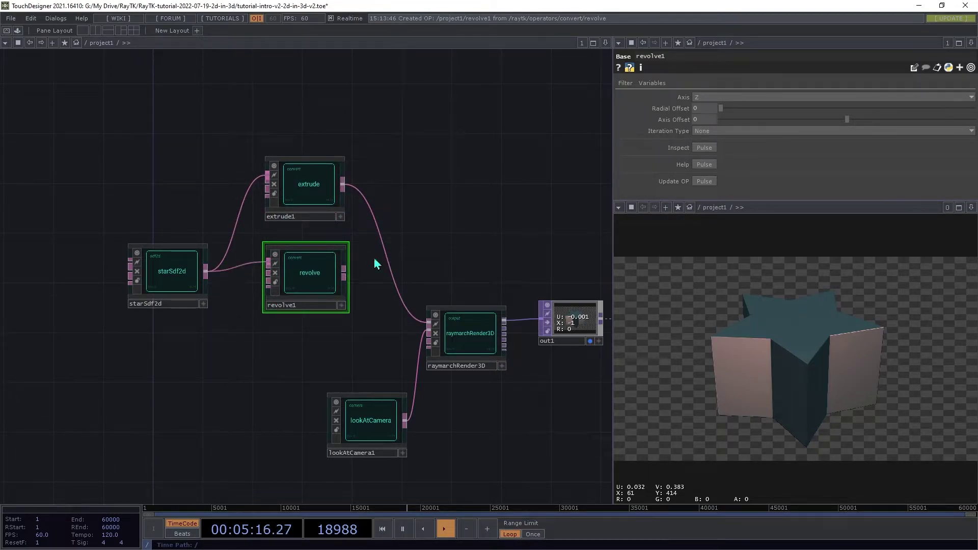
drag(344, 278, 413, 326)
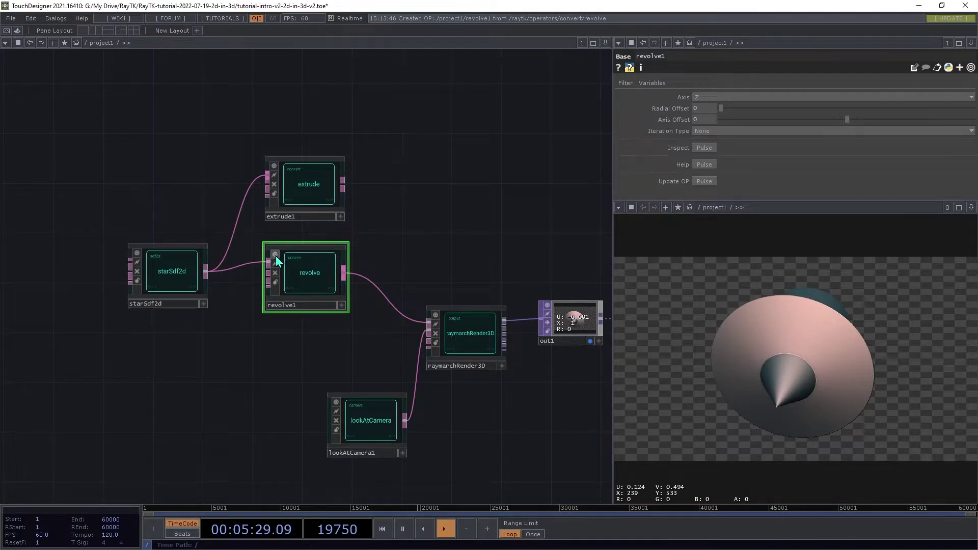
Try feeding revolve1 from extrude1, check the error, then restore starSdf2d as its input.
drag(344, 188, 280, 271)
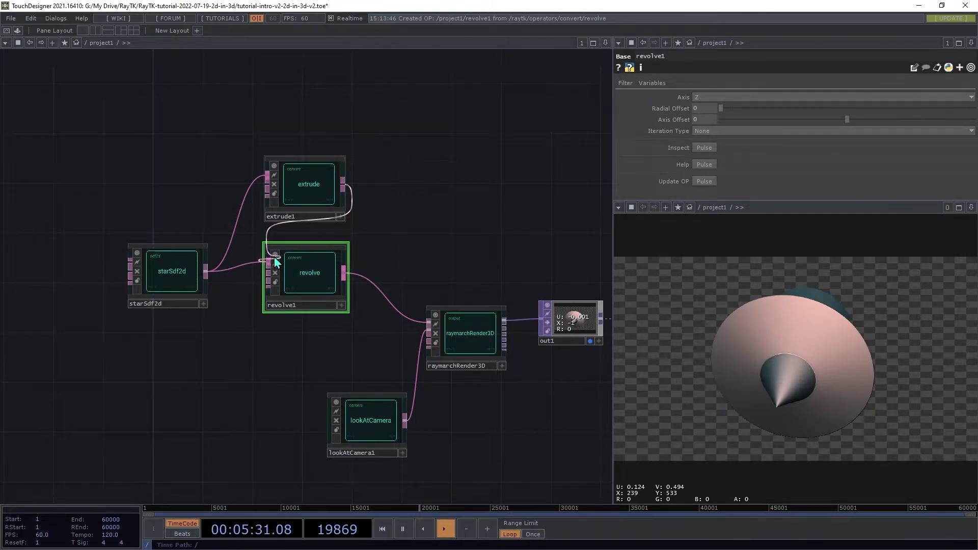
middle_click(297, 286)
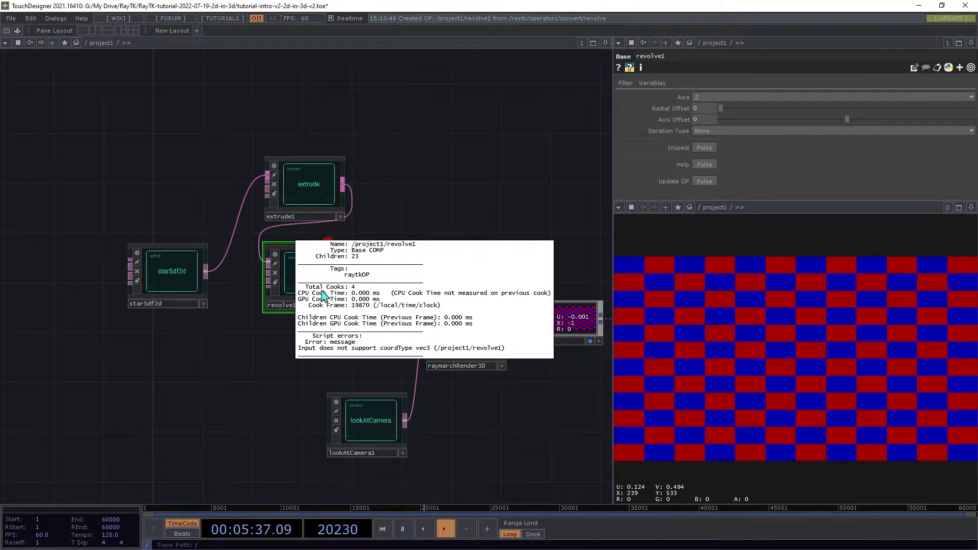
drag(267, 265, 206, 272)
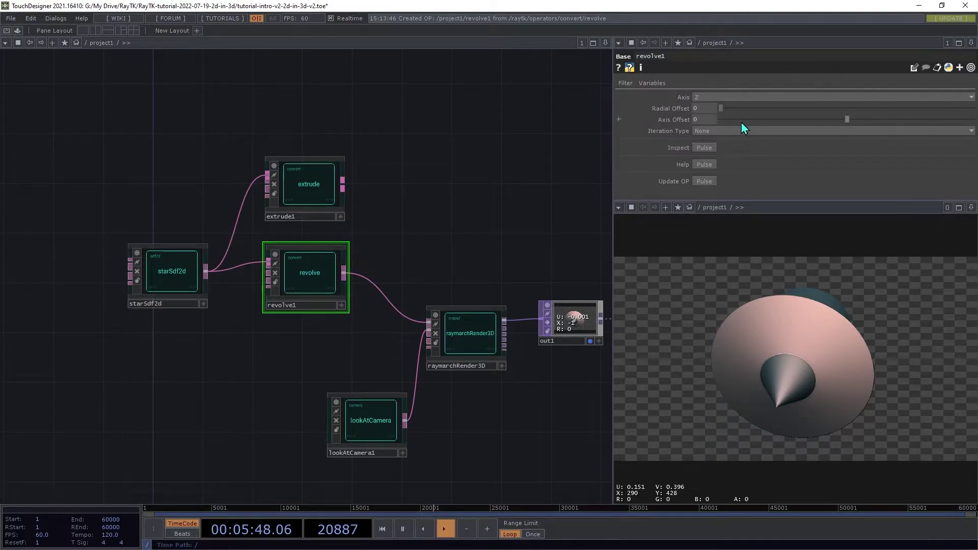
Widen the revolve into a hollow ring and shrink the star's Radius to 0.4.
drag(725, 108, 973, 108)
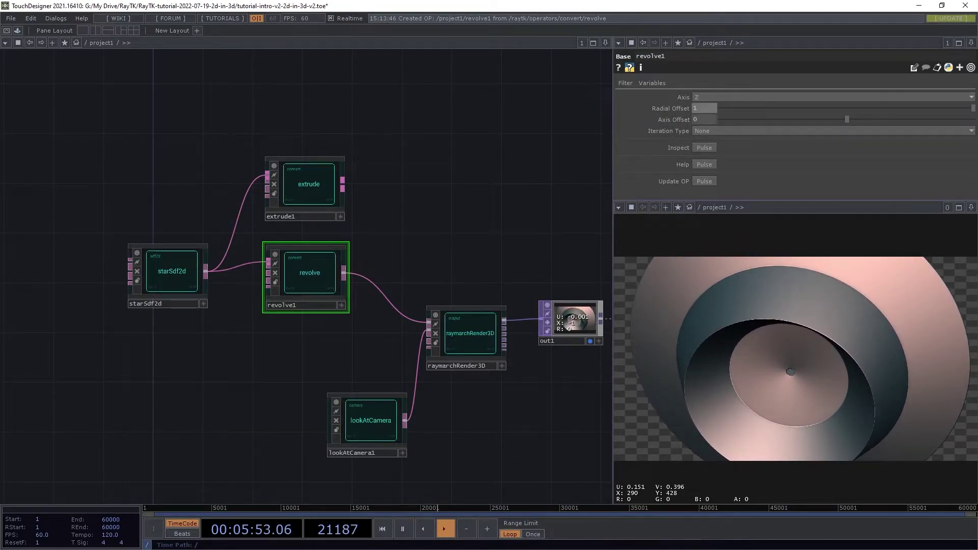
click(189, 280)
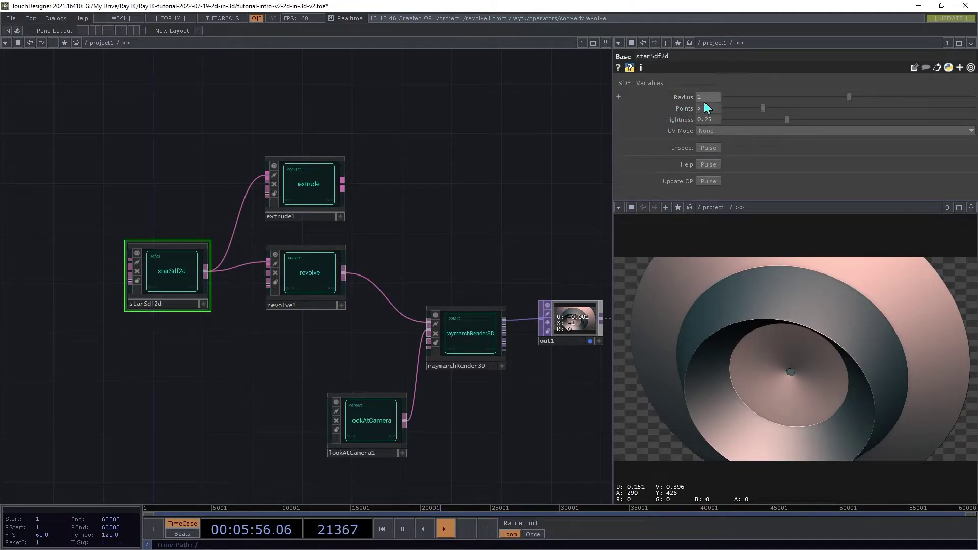
middle_drag(714, 100, 708, 82)
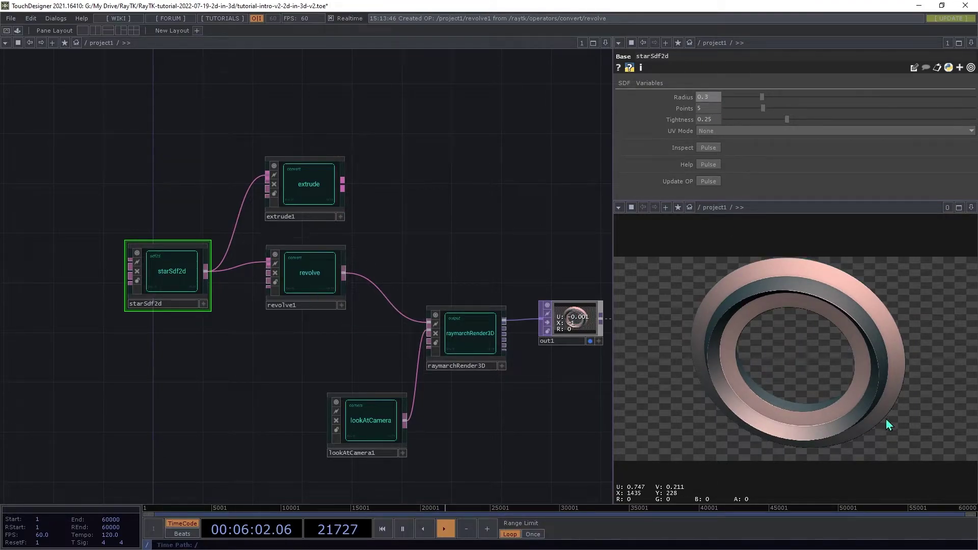
Sweep revolve1's Axis Offset negative and positive, then undo it back to 0.
click(300, 278)
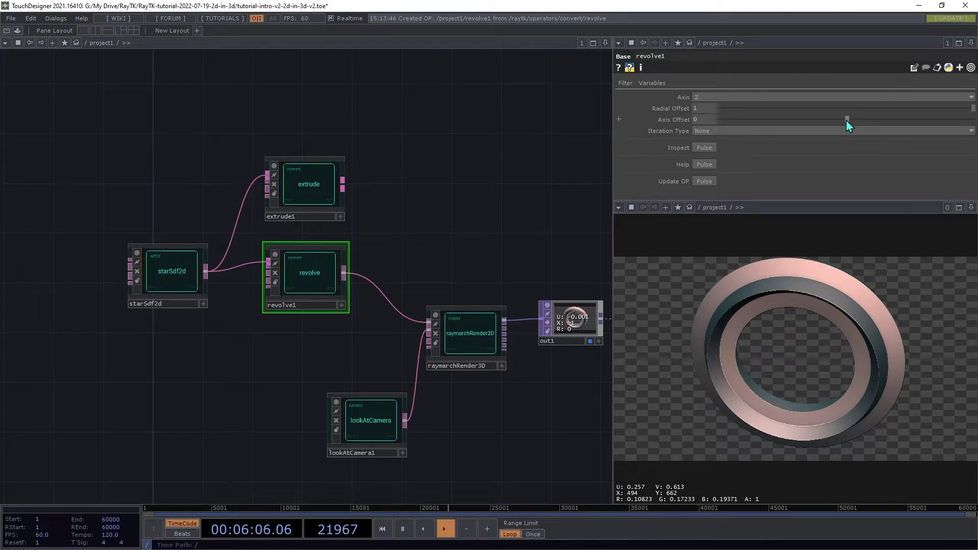
drag(846, 120, 722, 122)
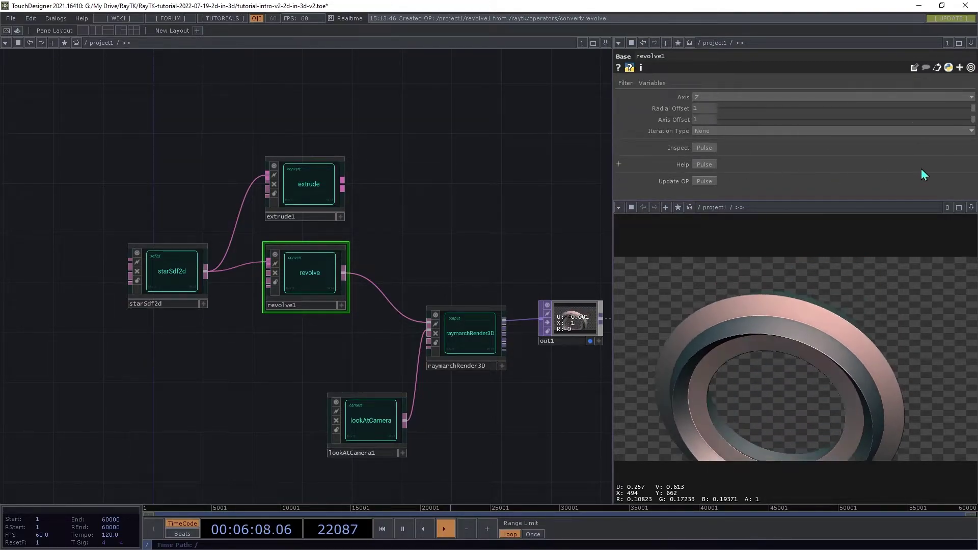
drag(671, 200, 786, 265)
key(ctrl+z)
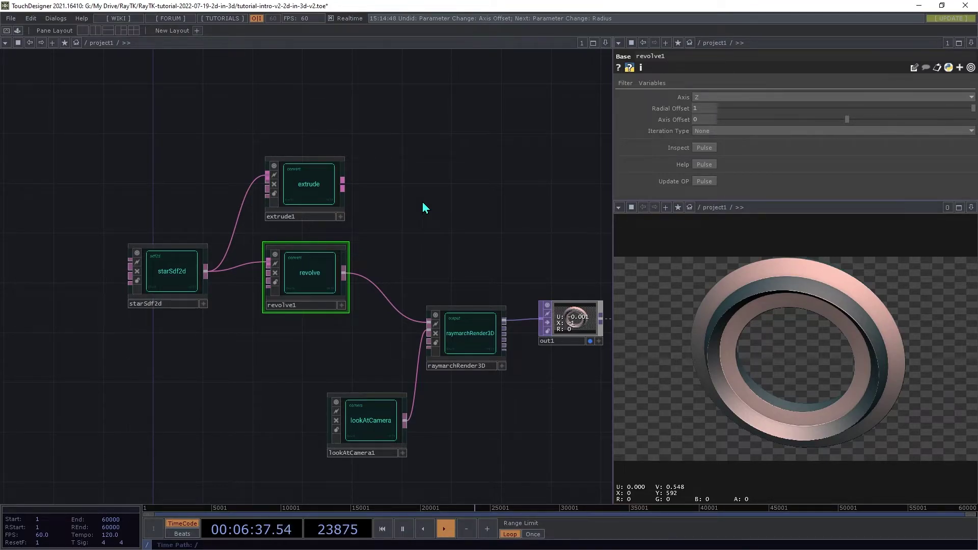
Add a sweep node and move revolve1 up out of the way.
key(alt+r)
text(swe)
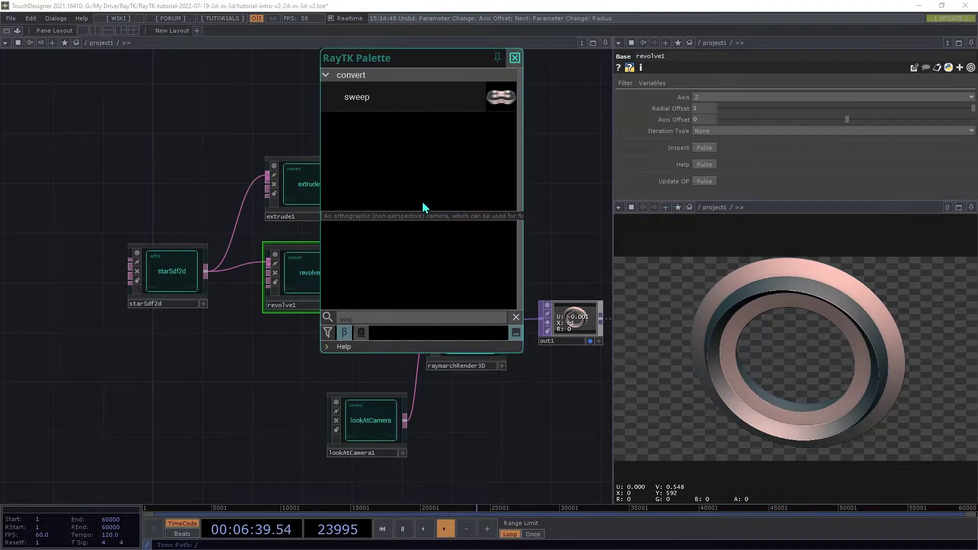
click(375, 100)
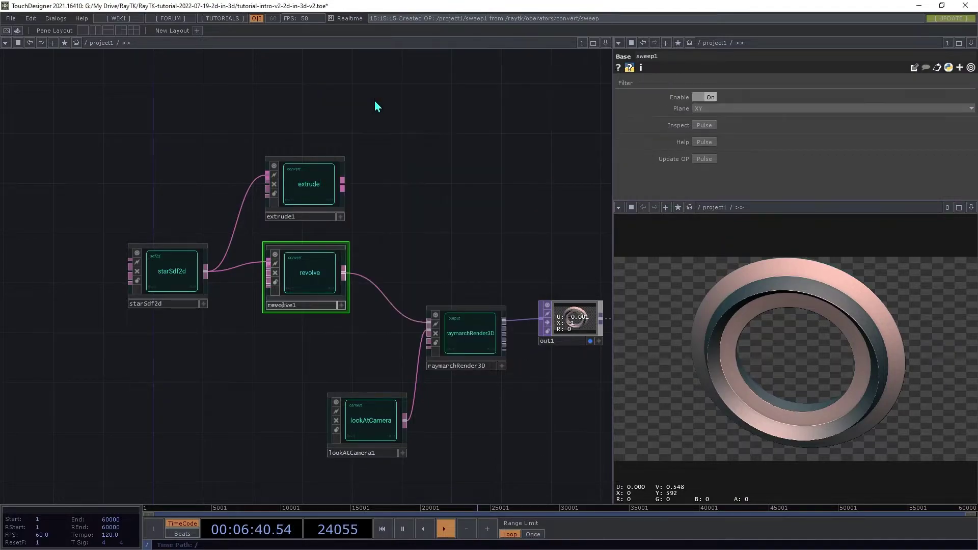
click(321, 287)
drag(296, 357, 300, 103)
click(268, 269)
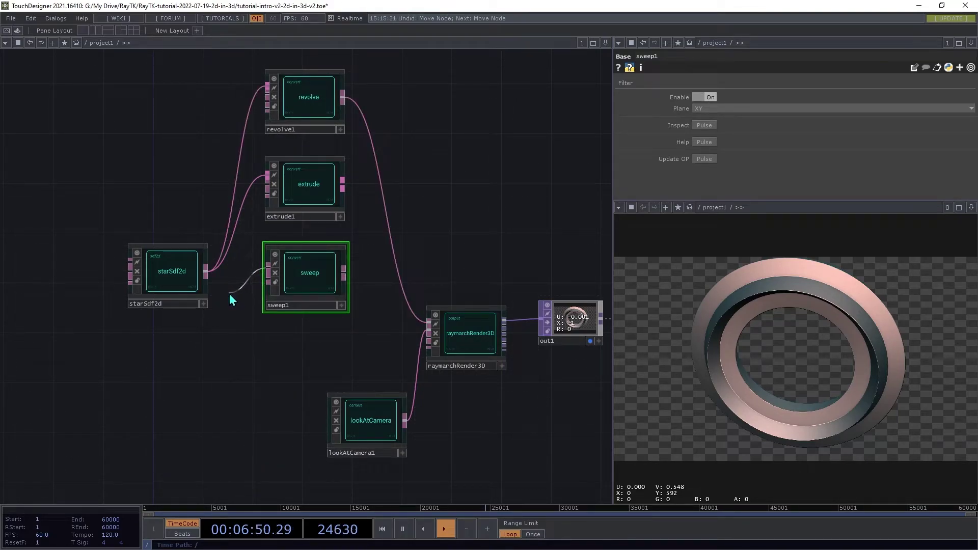
Wire starSdf2d into sweep1 and sweep1 into raymarchRender3D.
click(206, 271)
click(344, 275)
click(428, 323)
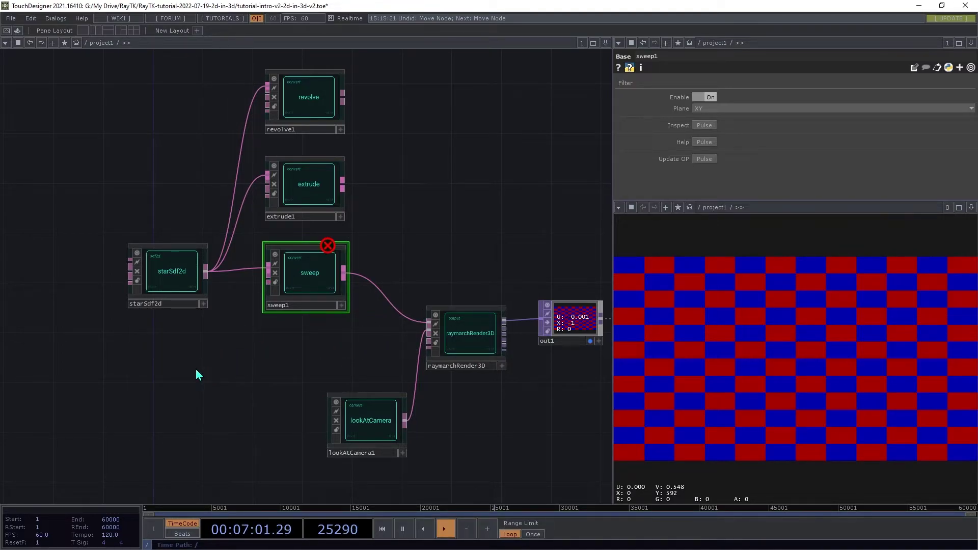
Add a rectangleSdf node to the network.
key(alt+r)
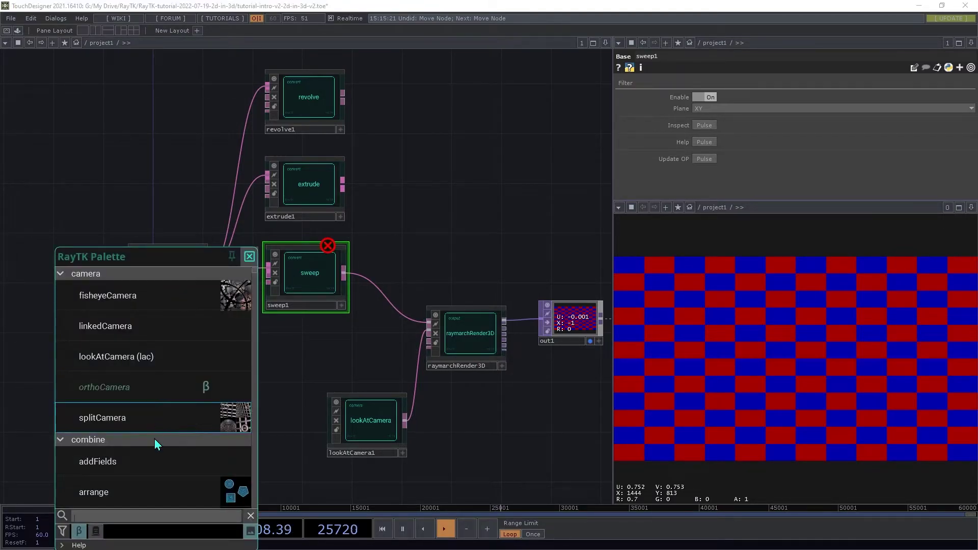
text(rectr)
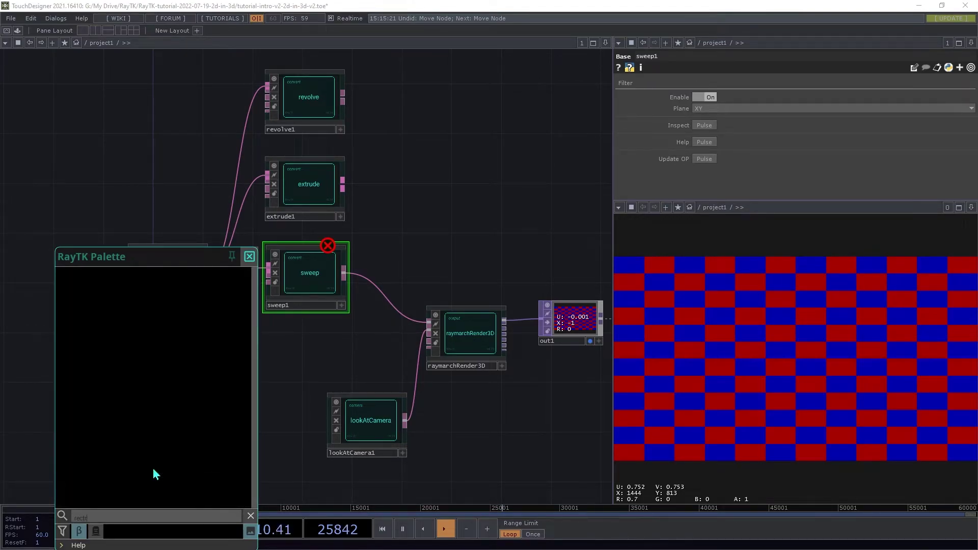
key(BackSpace)
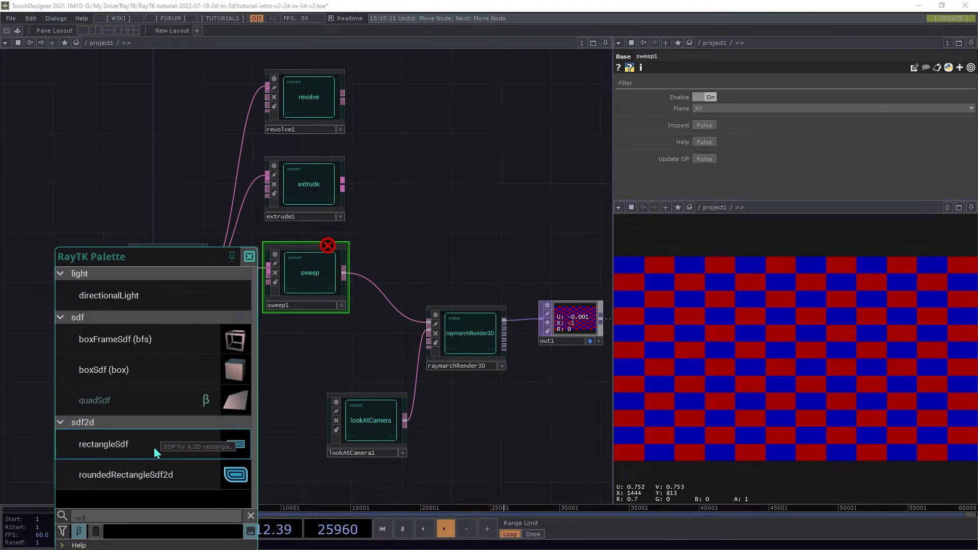
click(152, 450)
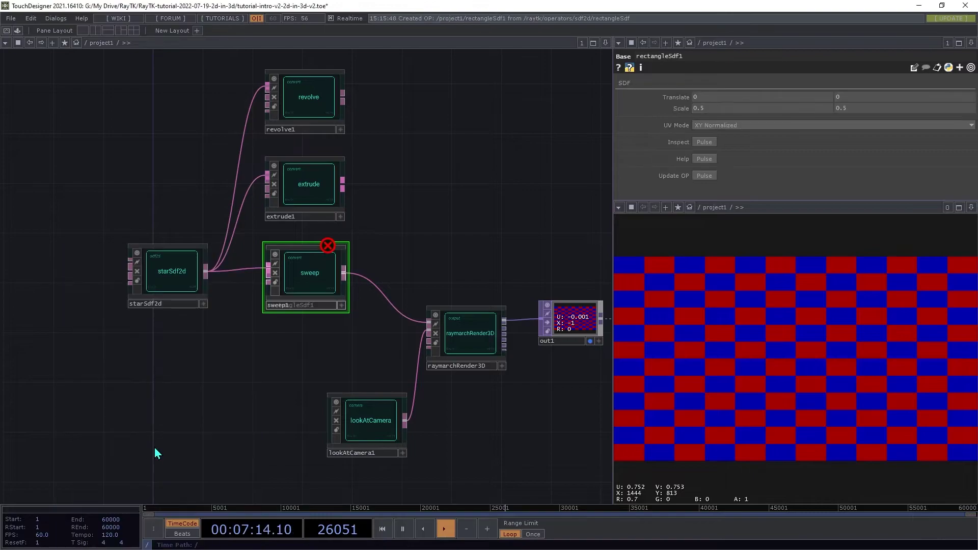
click(301, 308)
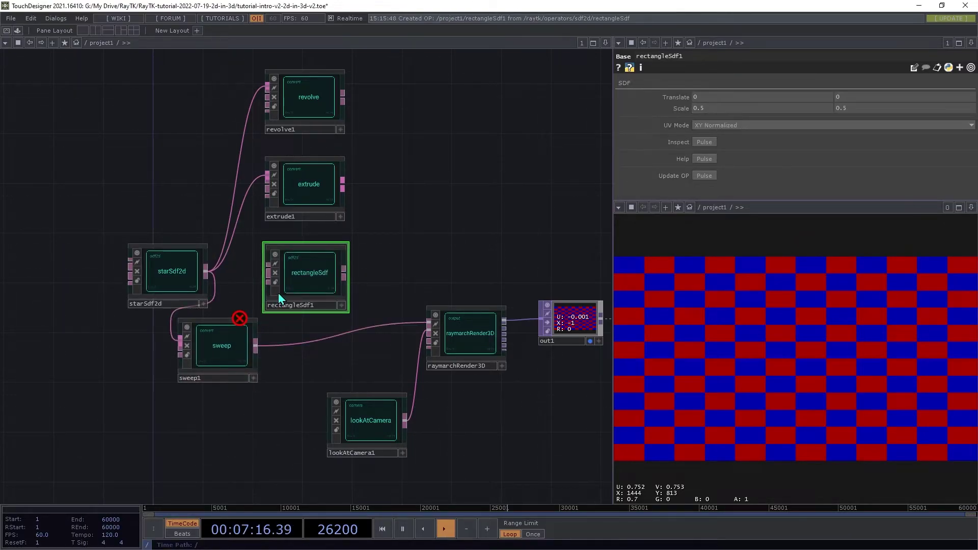
Rearrange rectangleSdf1 and sweep1, then wire rectangleSdf1 into sweep1's second input.
drag(278, 292, 78, 415)
drag(204, 334, 294, 262)
drag(104, 379, 164, 356)
click(207, 375)
click(266, 281)
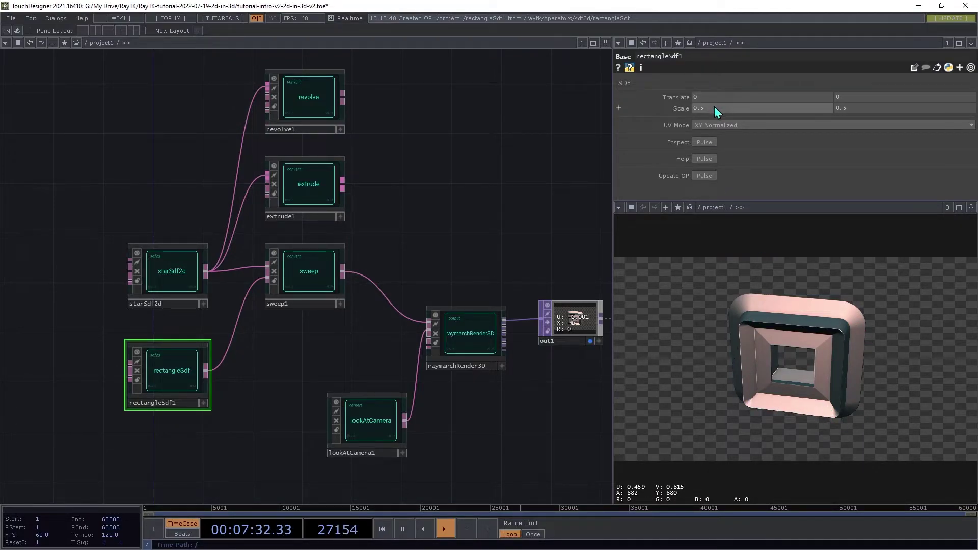
Drop starSdf2d's Radius to 0.193 and move revolve1, extrude1 and sweep1 higher.
middle_drag(716, 109, 860, 111)
click(155, 264)
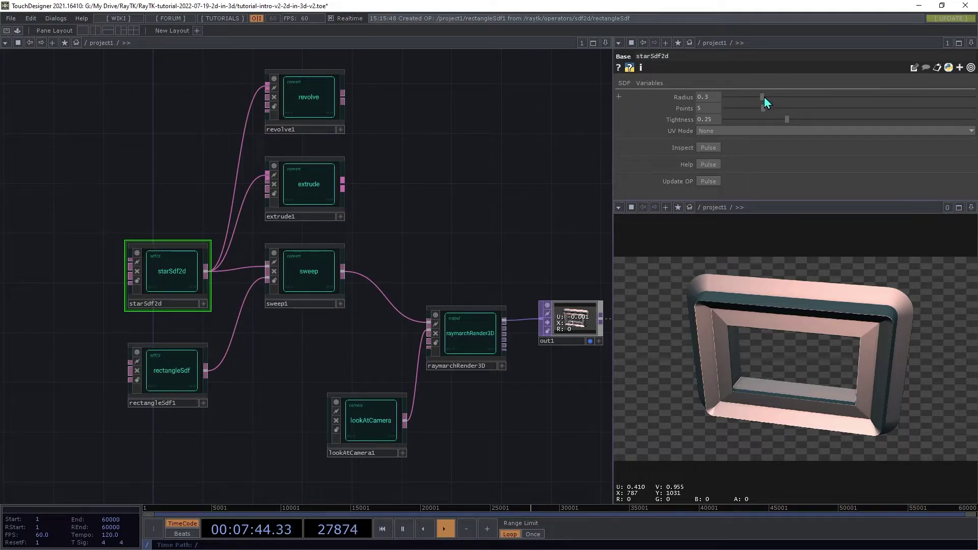
drag(765, 98, 750, 139)
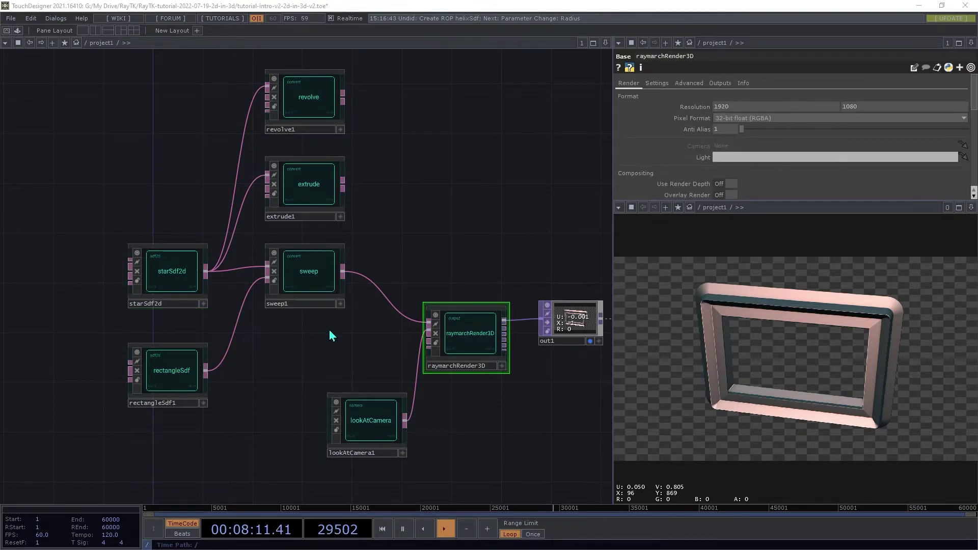
right_drag(331, 333, 324, 102)
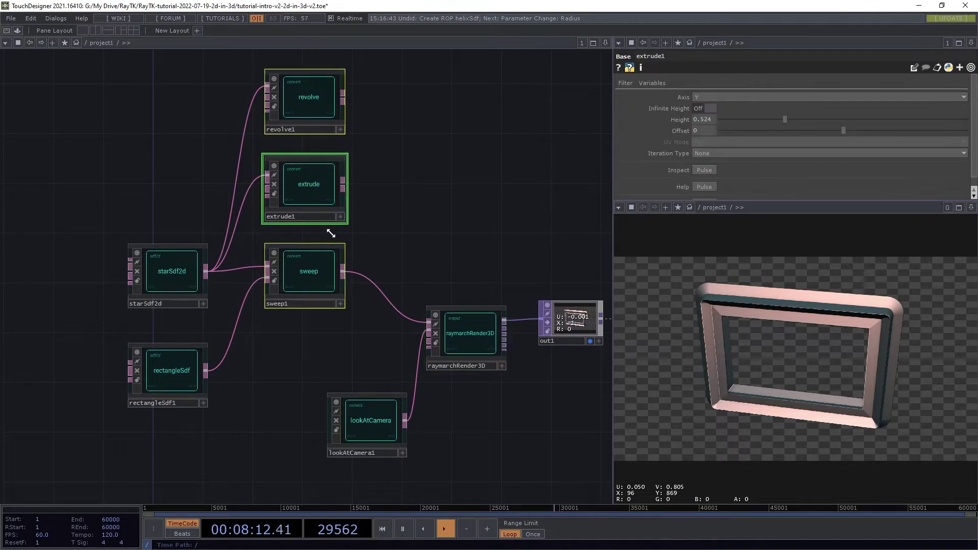
drag(323, 291, 323, 266)
Add a helixSdf node and wire it into raymarchRender3D.
click(478, 185)
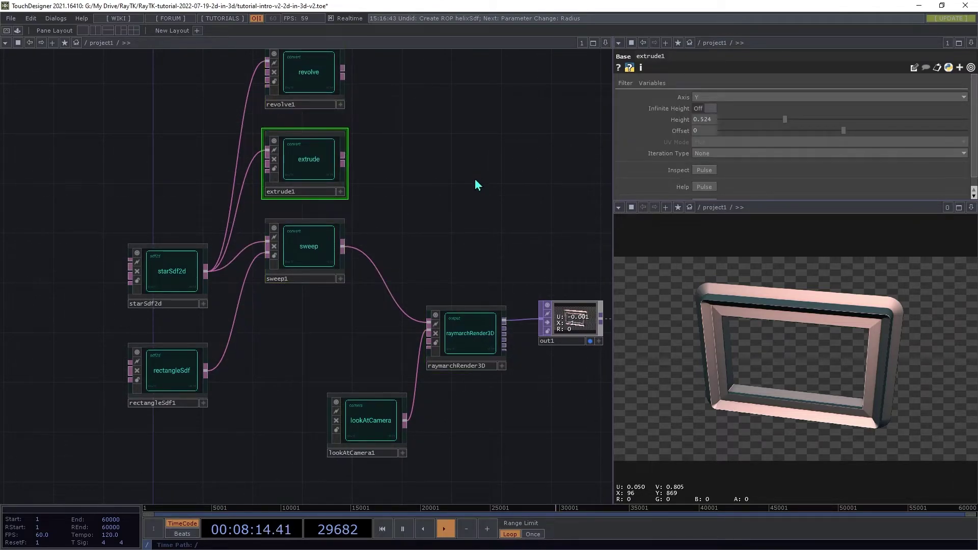
key(alt+r)
text(h)
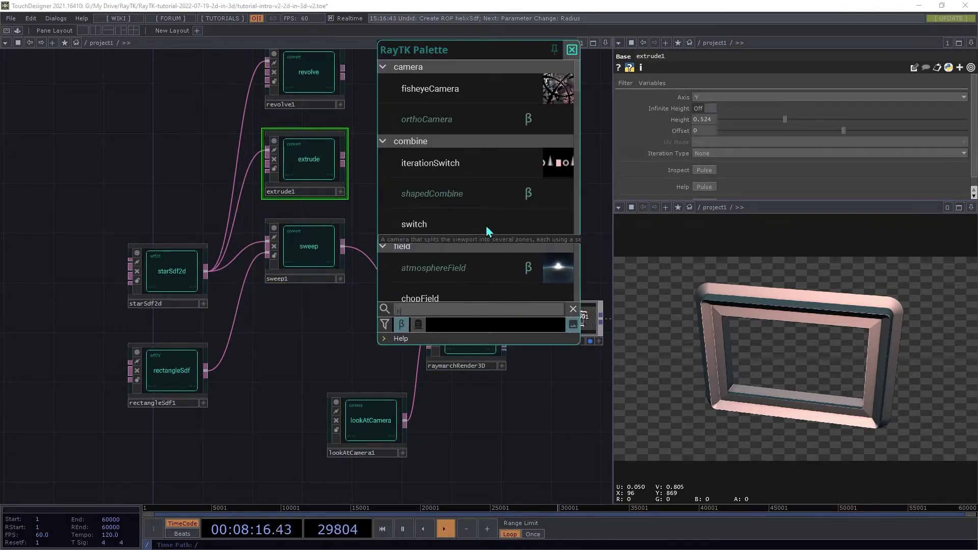
text(elix)
click(447, 91)
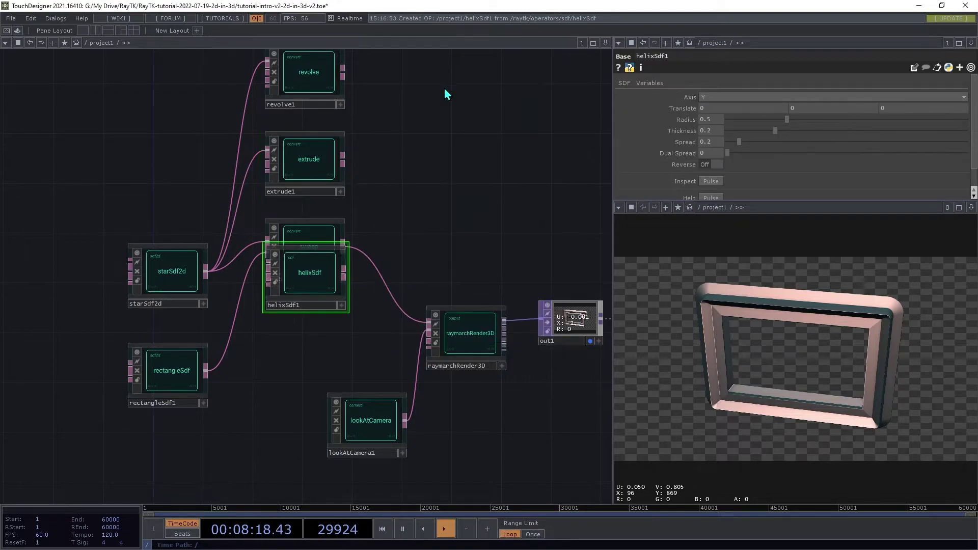
drag(327, 294, 430, 322)
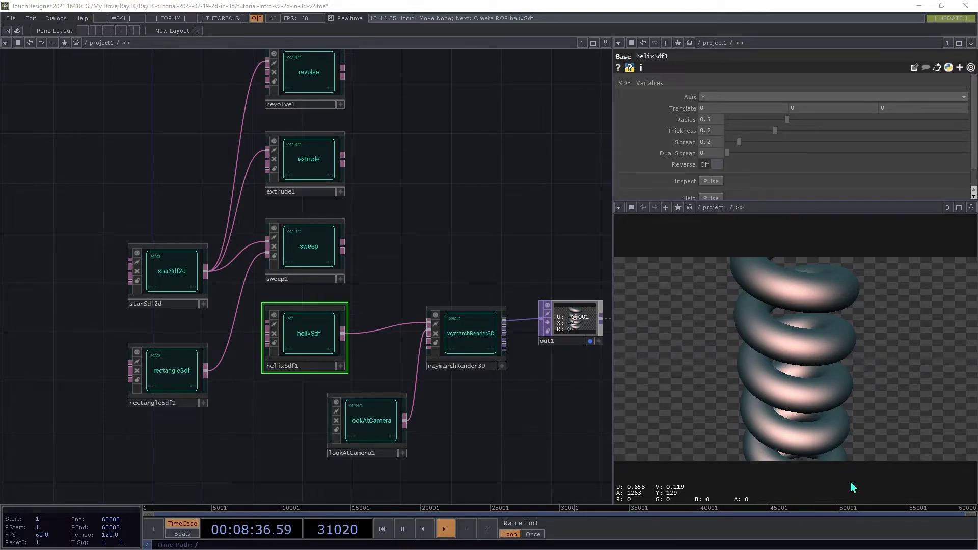
Set helixSdf1's Radius to 1 and Spread to 0.5.
click(713, 120)
text(1)
key(Tab)
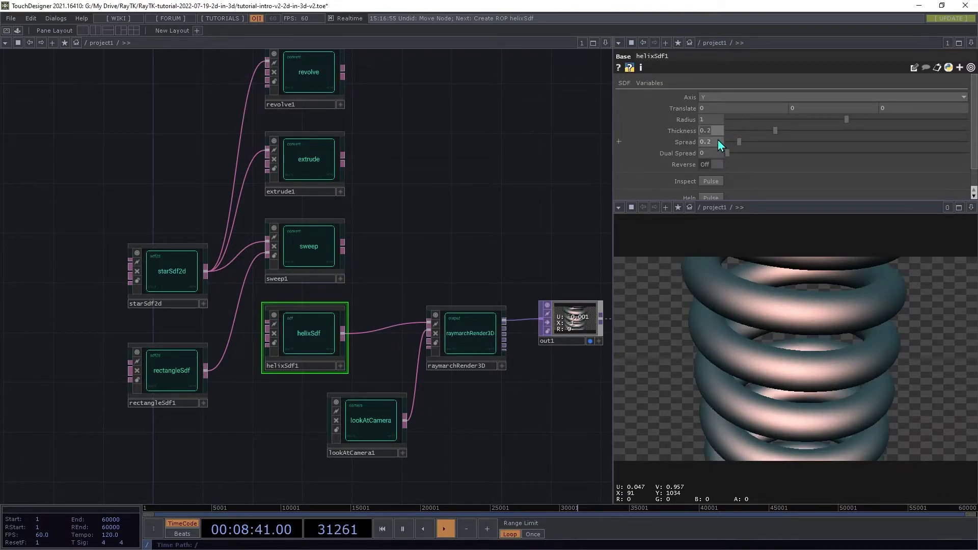
text(0.5)
key(Tab)
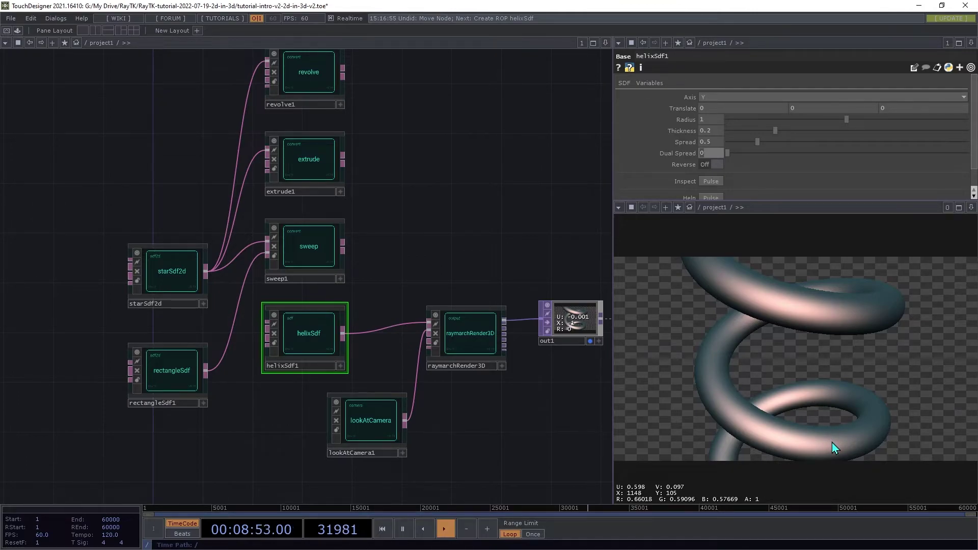
Wire starSdf2d into helixSdf1's Cross Section Shape input and raise the star Radius to 0.226.
click(177, 271)
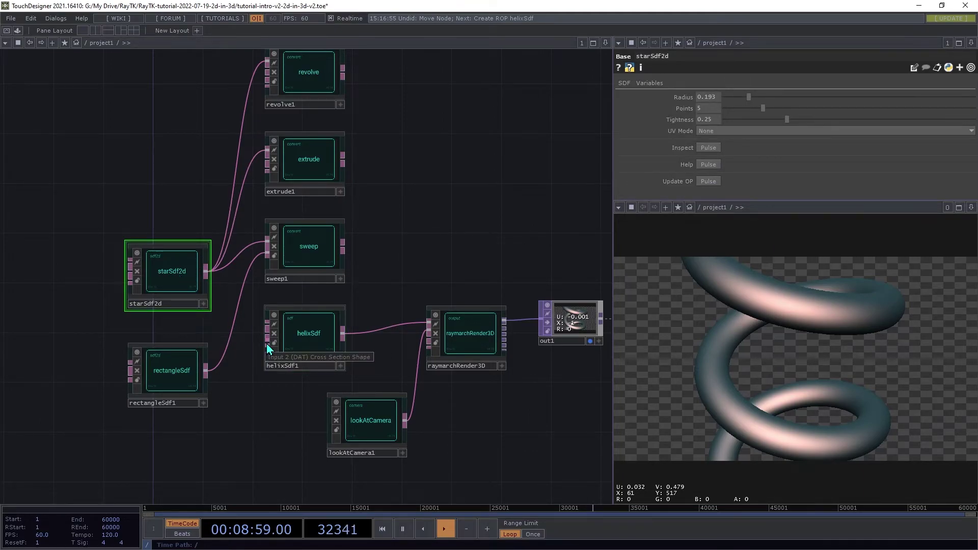
drag(267, 345, 218, 277)
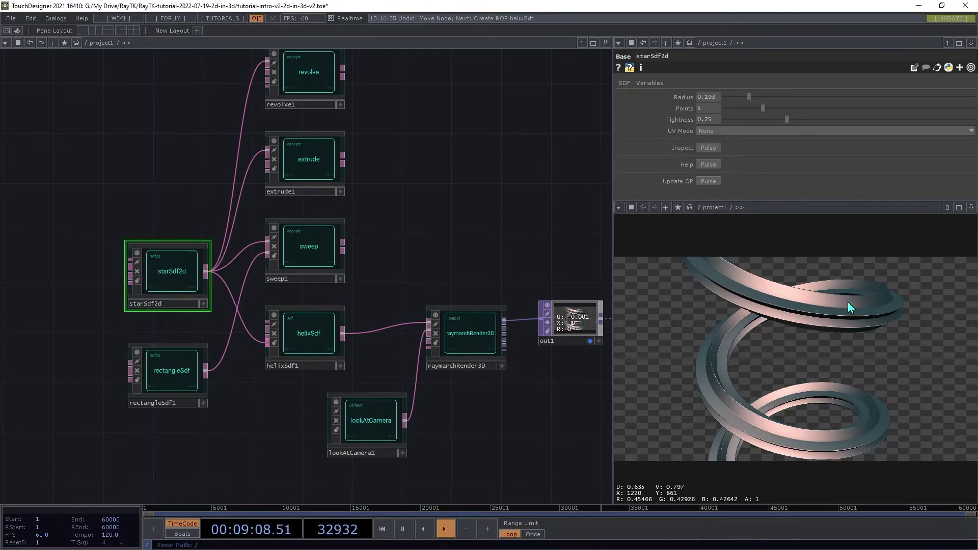
drag(749, 97, 757, 117)
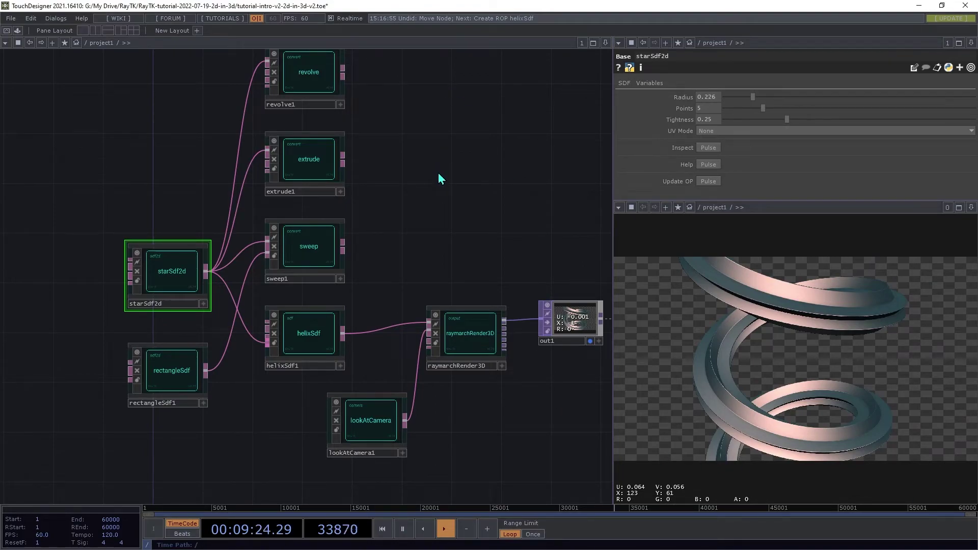
Add a spiralSdf from the RayTK palette beside lookAtCamera1 and feed it into raymarchRender3D instead of the helix.
key(alt+r)
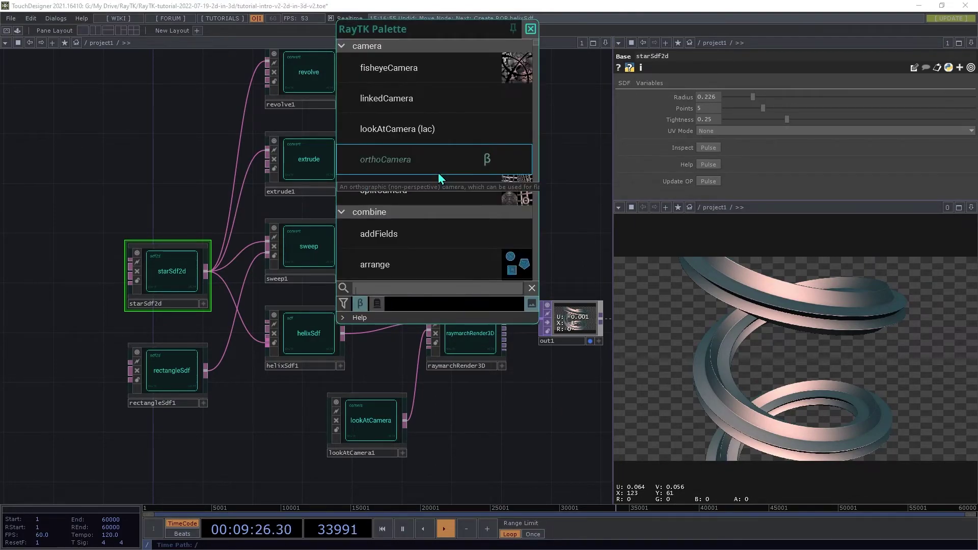
text(spiral)
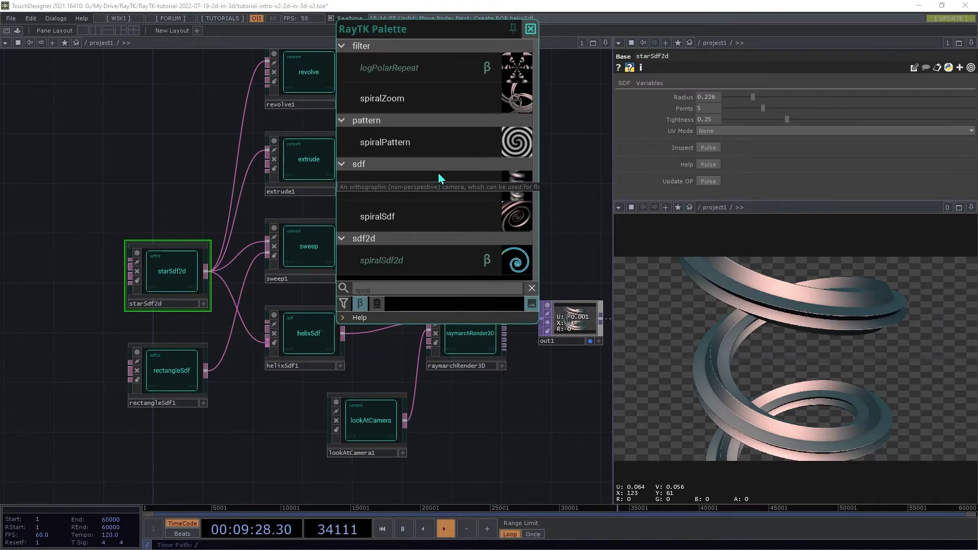
click(420, 218)
click(280, 439)
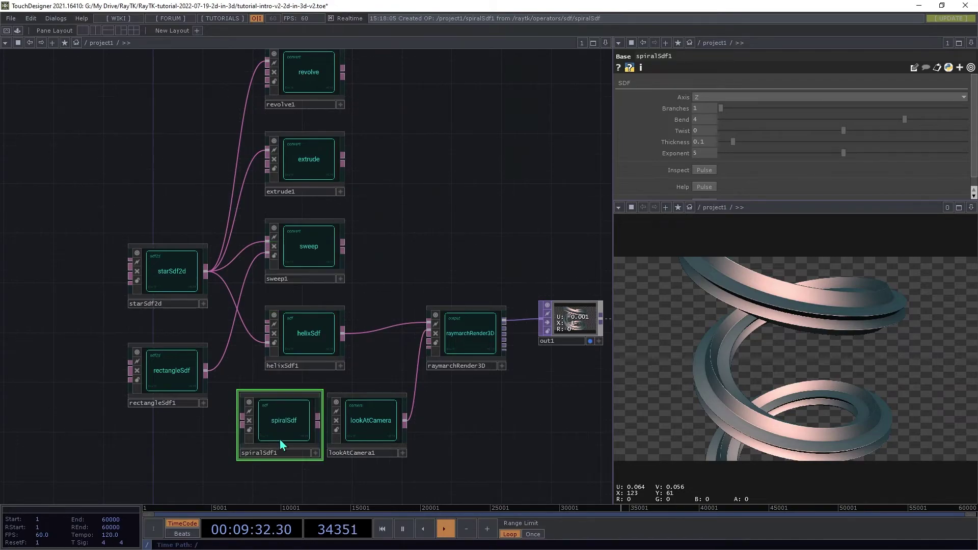
drag(319, 424, 429, 322)
drag(289, 424, 277, 424)
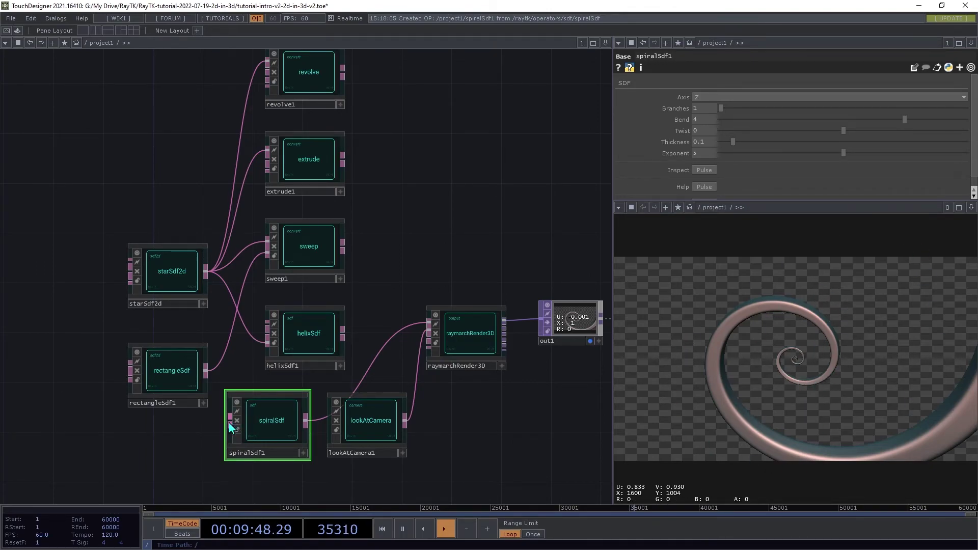
Connect starSdf2d's output to spiralSdf1's input for a star-shaped, ridged profile.
drag(206, 271, 235, 413)
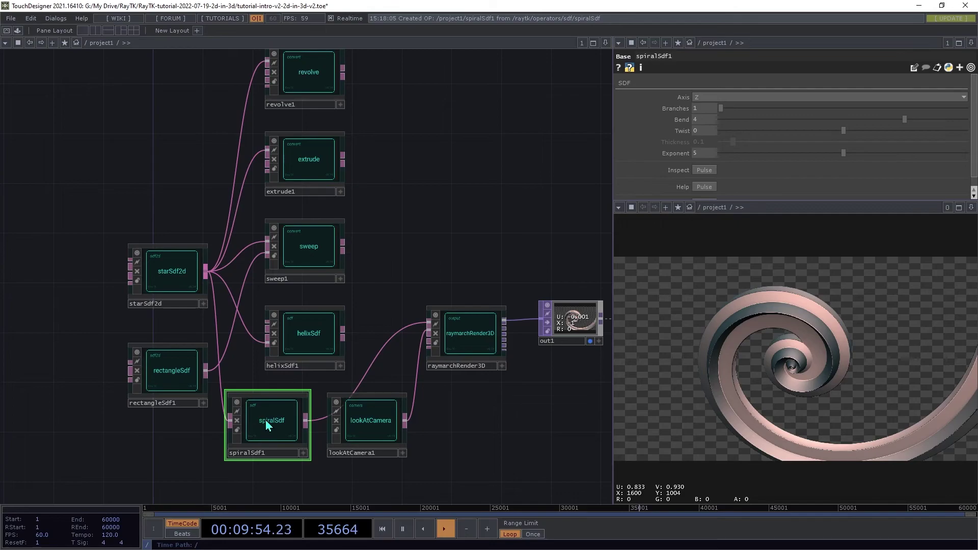